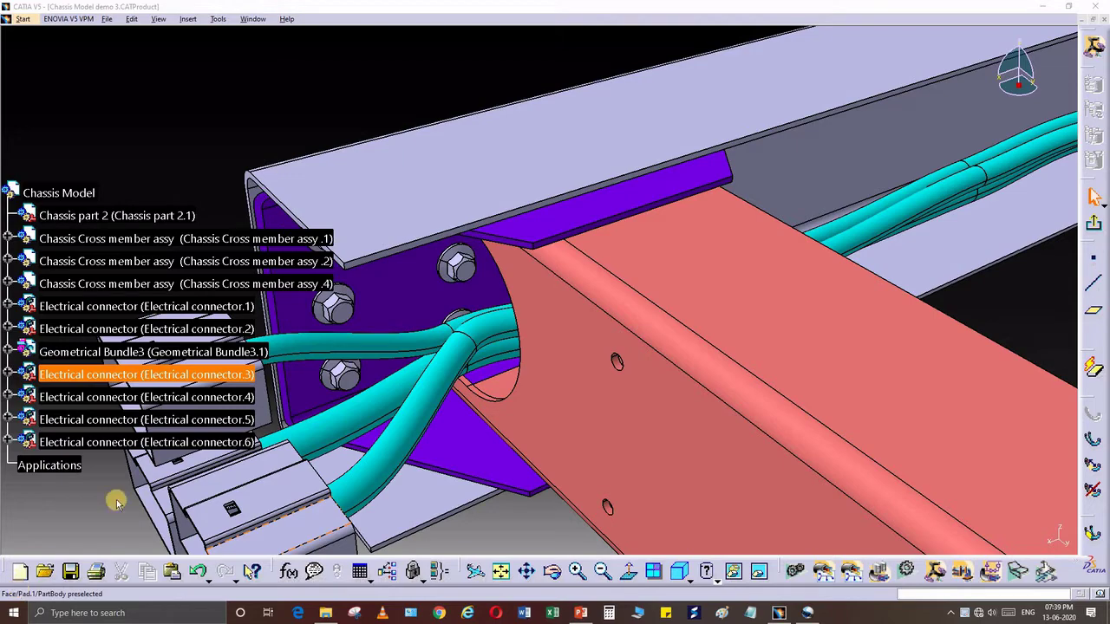
Open the Geometrical Bundle3 component of the chassis assembly in its own window
{"action": "middle_click_drag", "start_coordinate": [486, 353], "coordinate": [511, 383]}
{"action": "scroll", "coordinate": [508, 380], "scroll_direction": "up", "scroll_amount": 1}
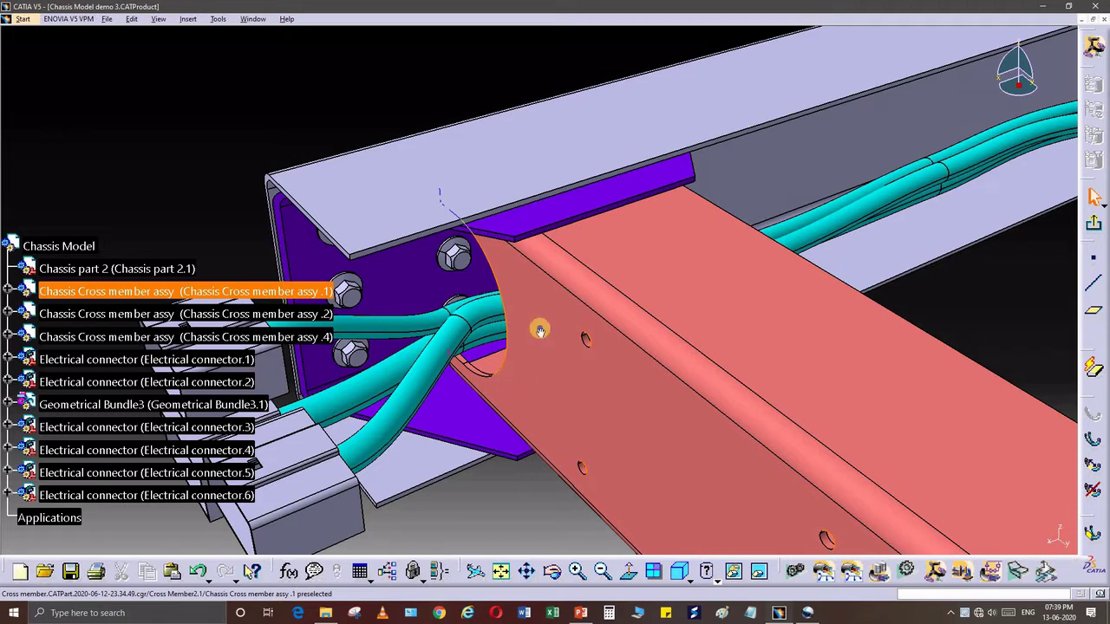
{"action": "middle_click_drag", "start_coordinate": [562, 375], "coordinate": [530, 355]}
{"action": "scroll", "coordinate": [57, 491], "scroll_direction": "up", "scroll_amount": 1}
{"action": "middle_click_drag", "start_coordinate": [58, 490], "coordinate": [96, 272]}
{"action": "scroll", "coordinate": [96, 272], "scroll_direction": "down", "scroll_amount": 2}
{"action": "left_click", "coordinate": [110, 349]}
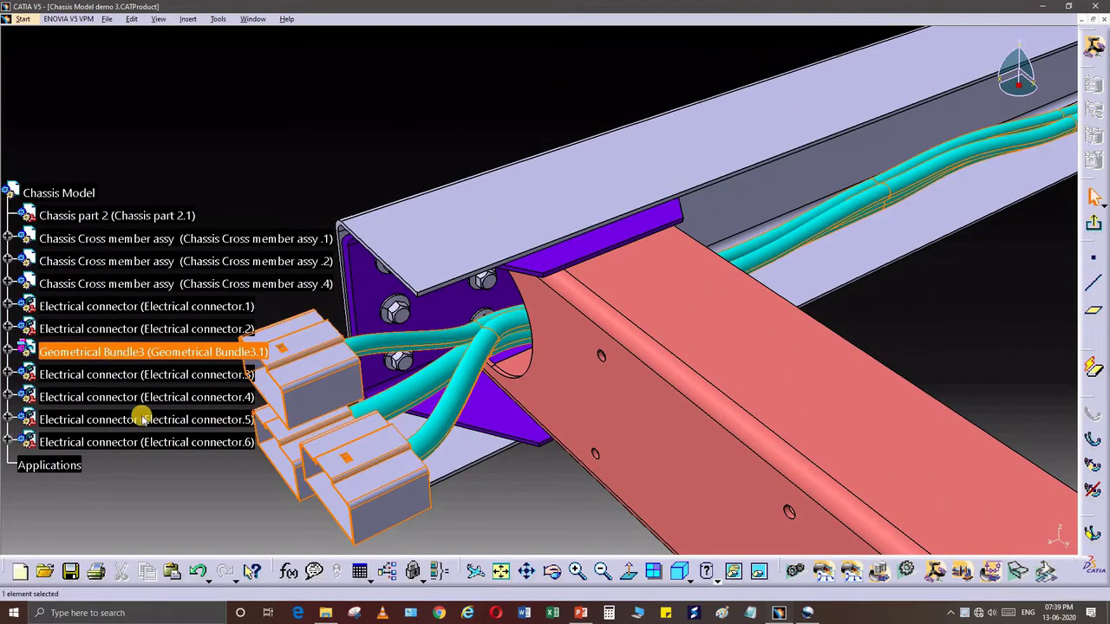
{"action": "right_click", "coordinate": [113, 352]}
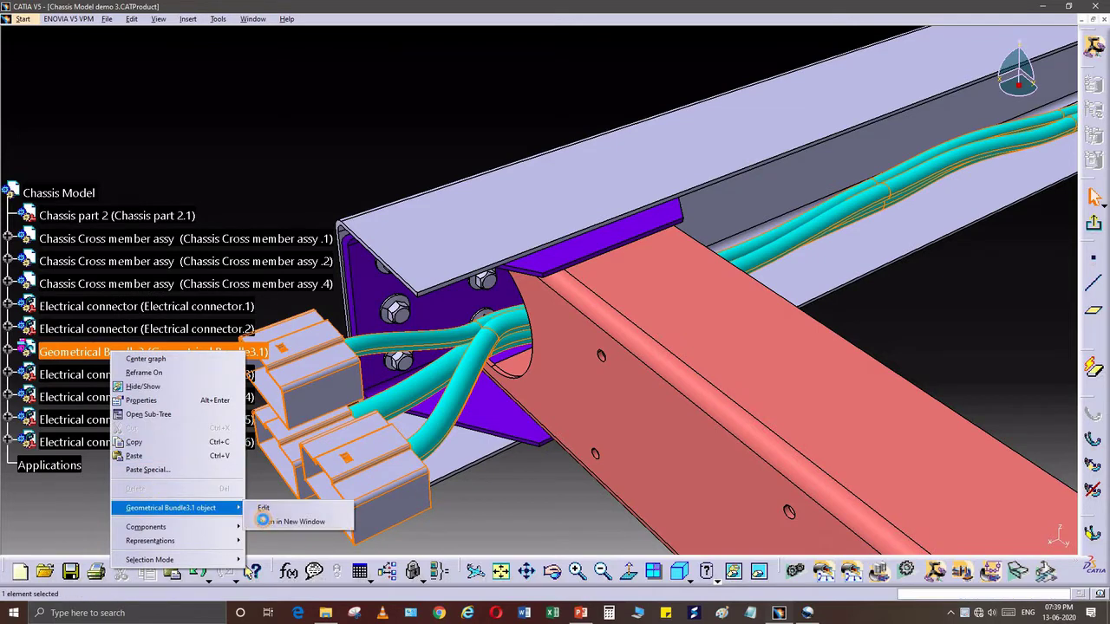
{"action": "left_click", "coordinate": [266, 522]}
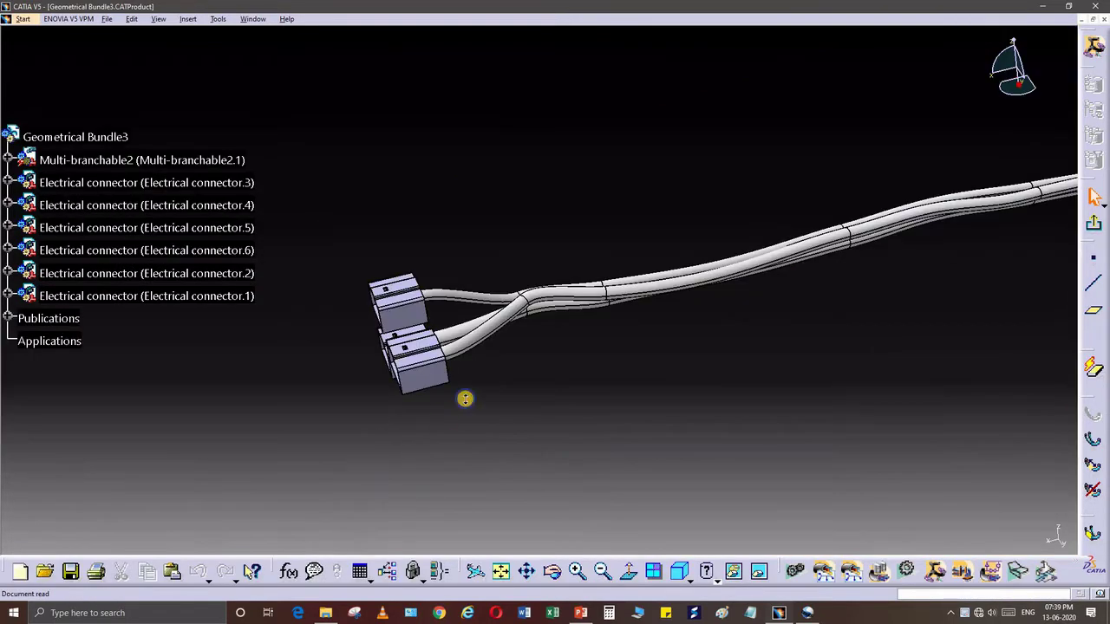
Open the route definition of bundle segment Branchable.3 in the multi-branchable harness
{"action": "middle_click_drag", "start_coordinate": [543, 333], "coordinate": [520, 347]}
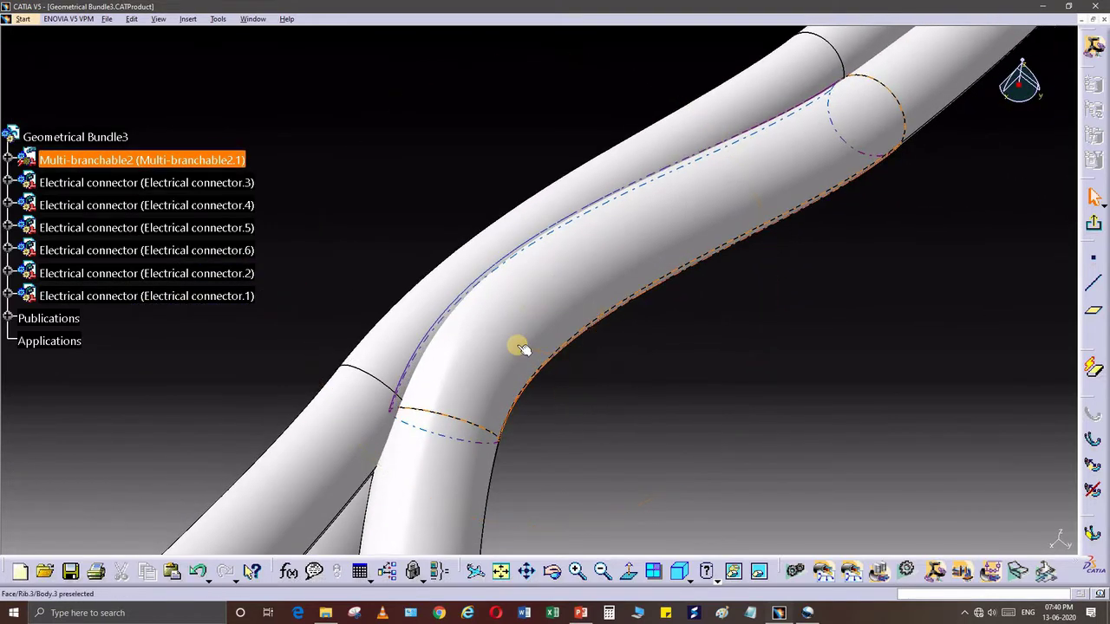
{"action": "middle_click_drag", "start_coordinate": [608, 307], "coordinate": [513, 337]}
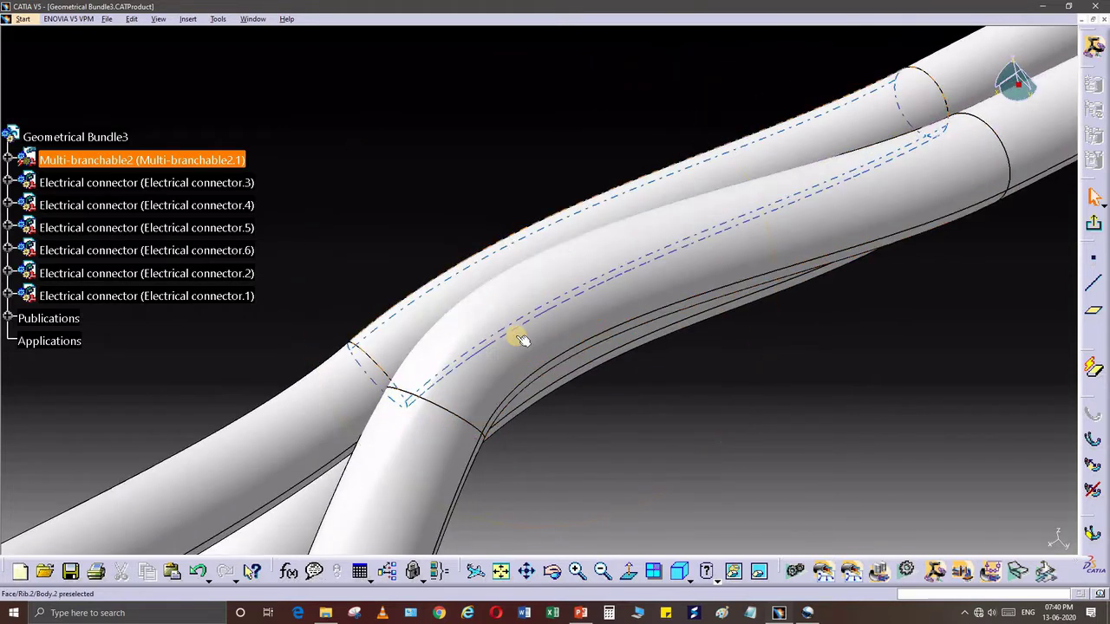
{"action": "double_click", "coordinate": [512, 337]}
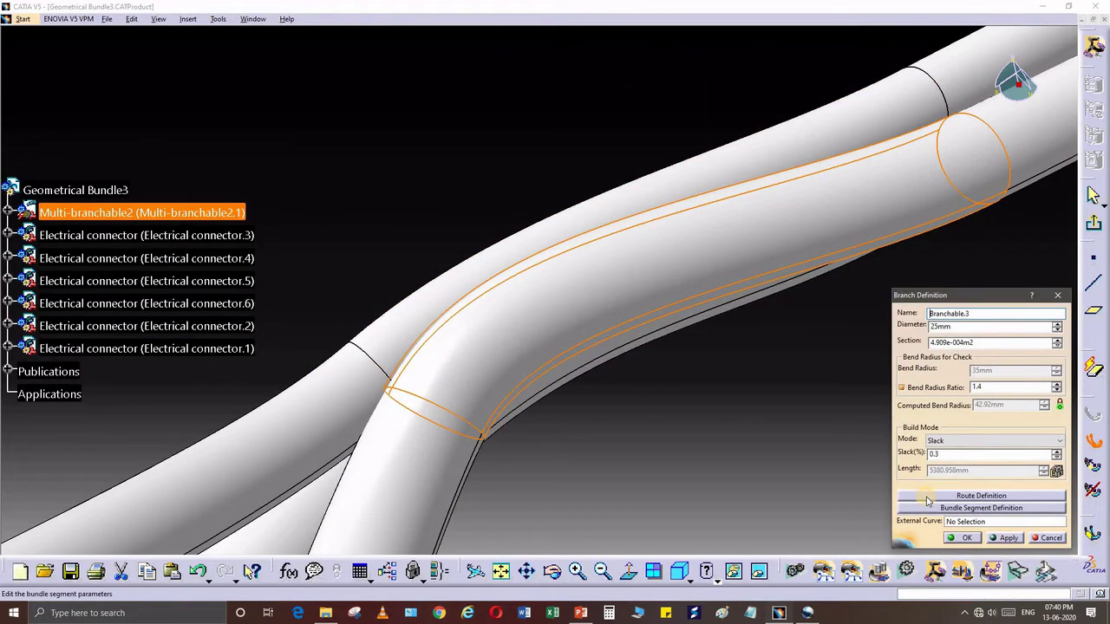
{"action": "left_click", "coordinate": [925, 496]}
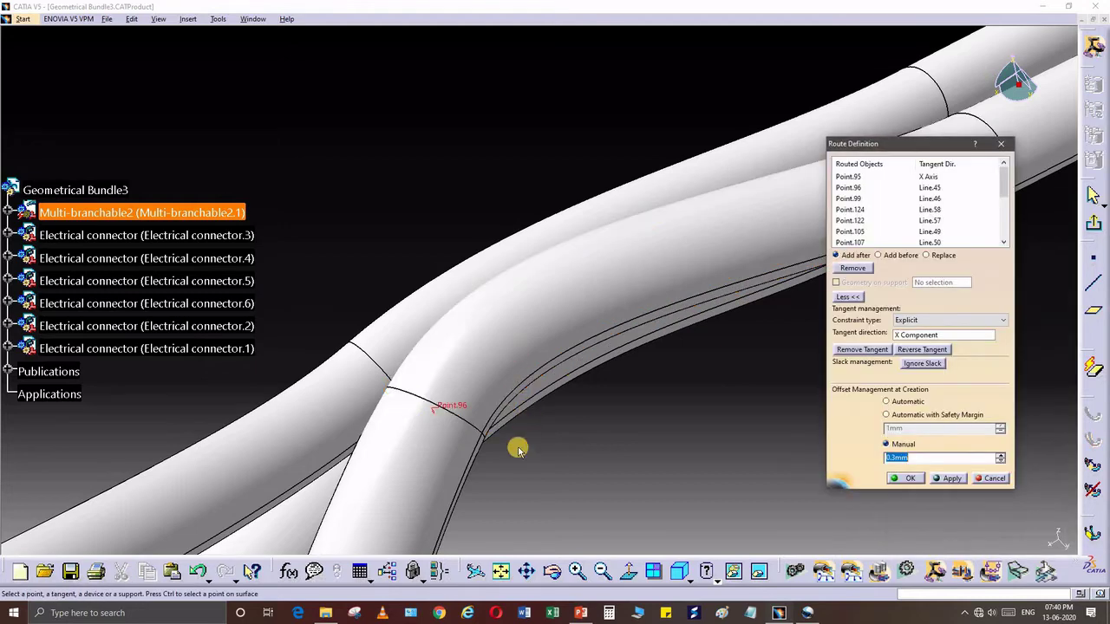
Replace route point Point.96 with a new point on the segment surface, using a manual offset of 0.2 mm
{"action": "middle_click_drag", "start_coordinate": [489, 443], "coordinate": [494, 422]}
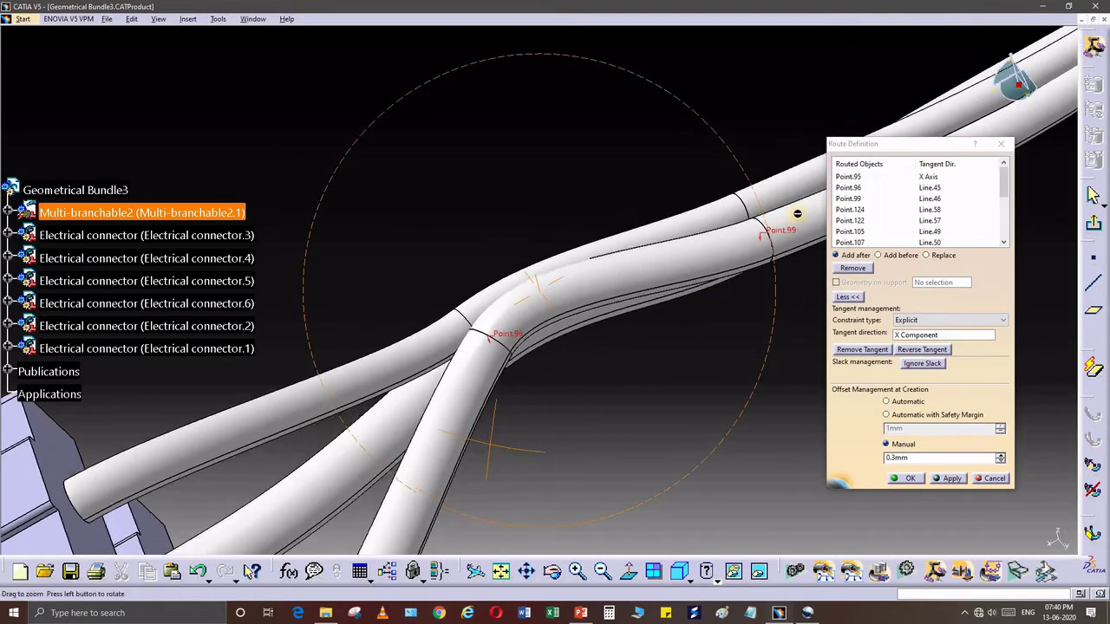
{"action": "middle_click_drag", "start_coordinate": [605, 368], "coordinate": [614, 360]}
{"action": "left_click", "coordinate": [945, 255]}
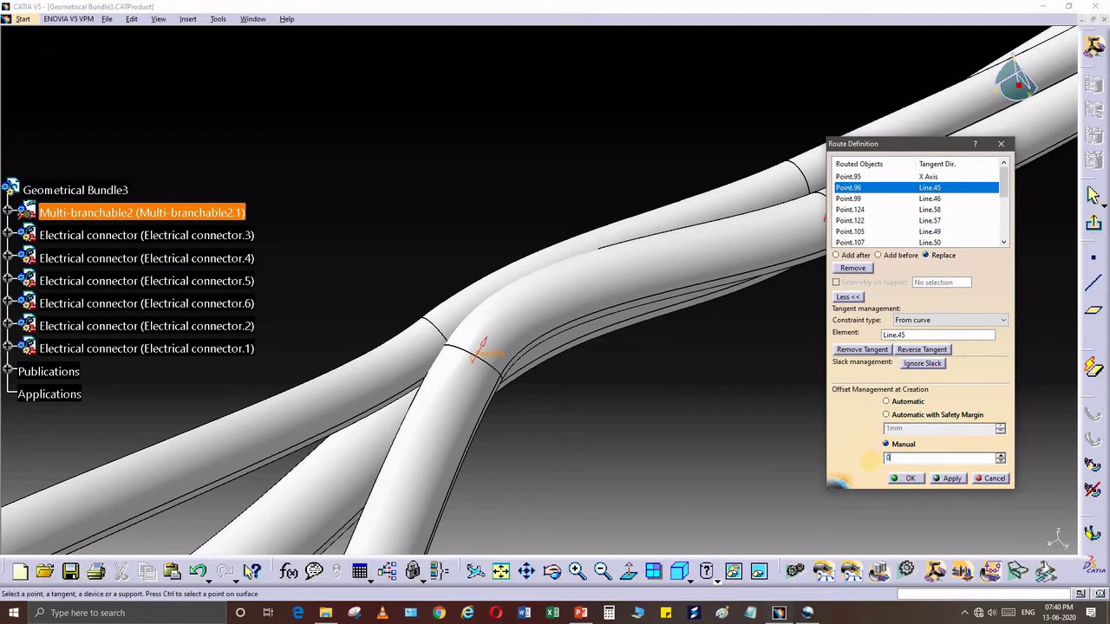
{"action": "middle_click_drag", "start_coordinate": [629, 443], "coordinate": [483, 421]}
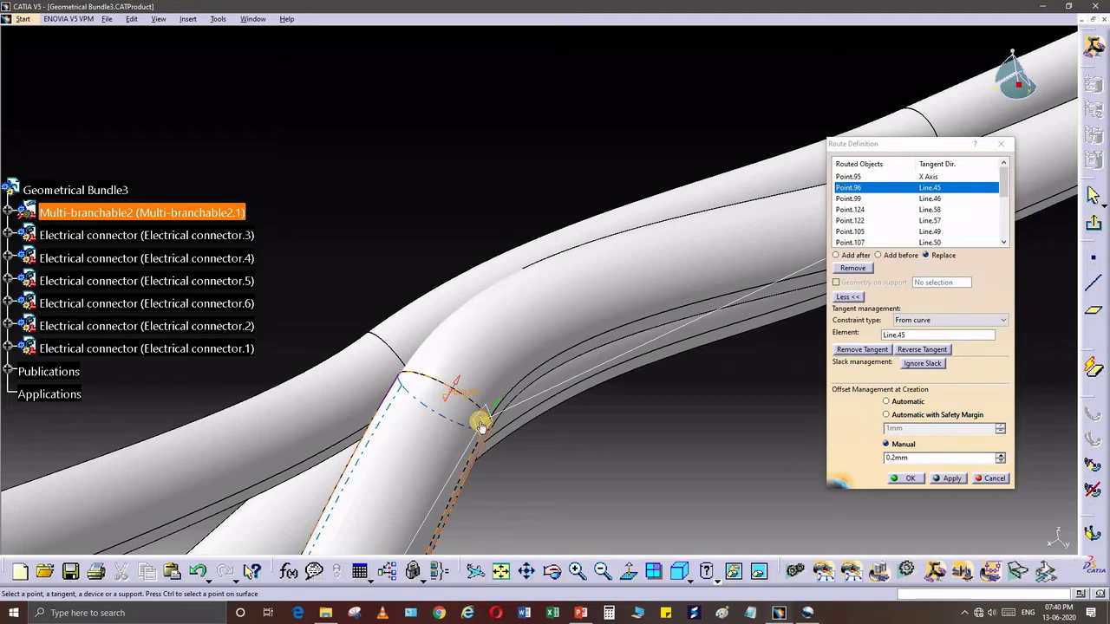
{"action": "left_click", "coordinate": [507, 396]}
Replace route points Point.124 and Point.122 with surface points at the 0.2 mm manual offset, and apply the route
{"action": "middle_click_drag", "start_coordinate": [551, 437], "coordinate": [499, 368]}
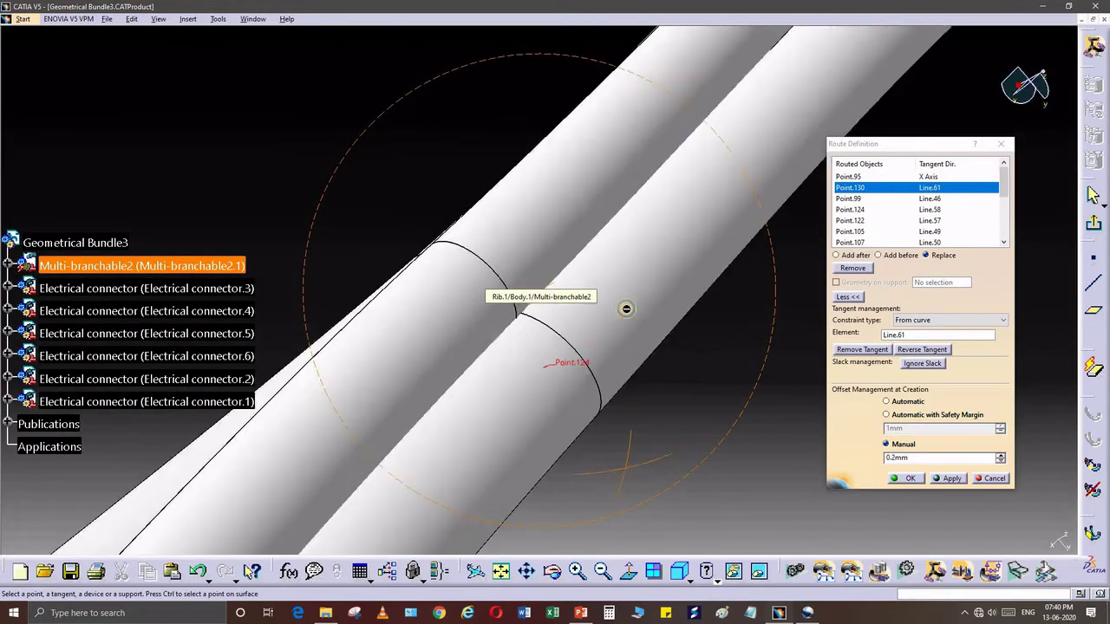
{"action": "left_click", "coordinate": [850, 210]}
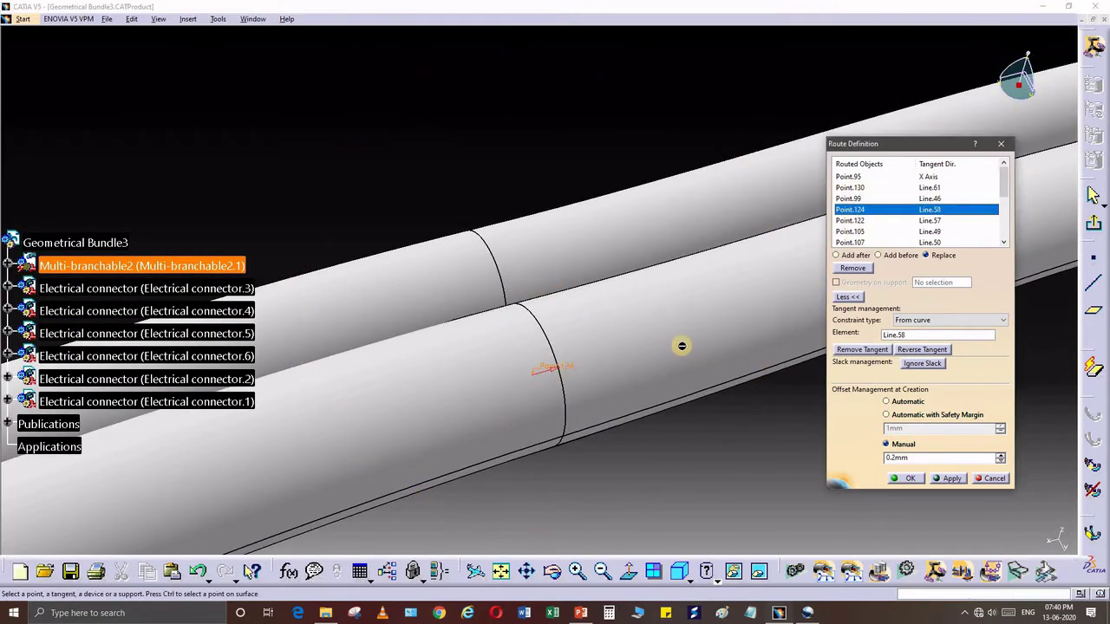
{"action": "left_click", "coordinate": [541, 410]}
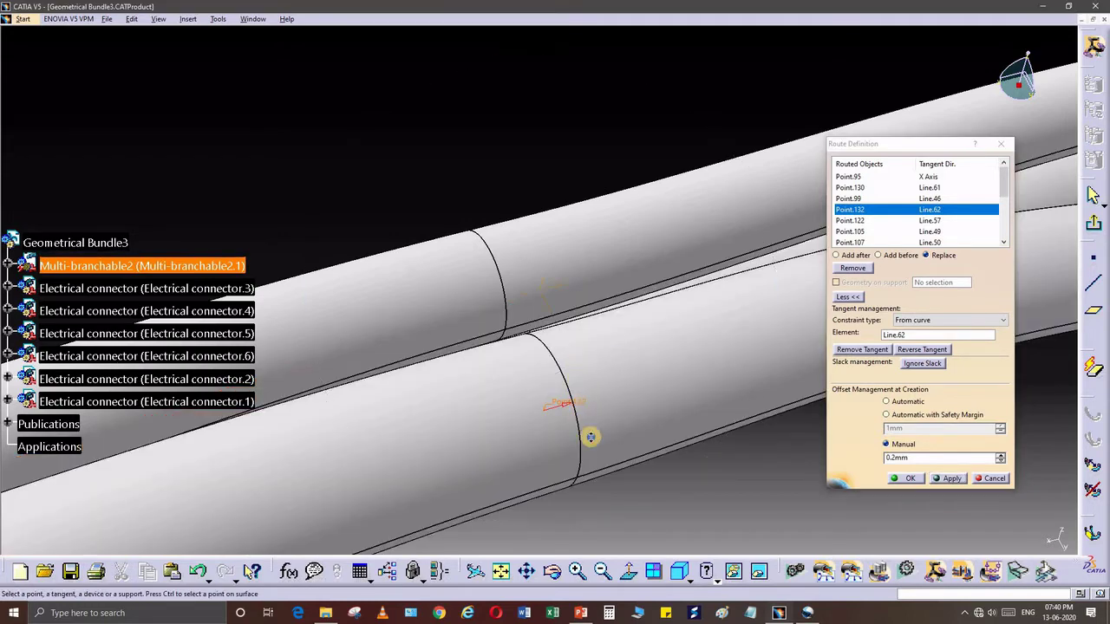
{"action": "middle_click_drag", "start_coordinate": [635, 461], "coordinate": [593, 358]}
{"action": "left_click", "coordinate": [872, 222]}
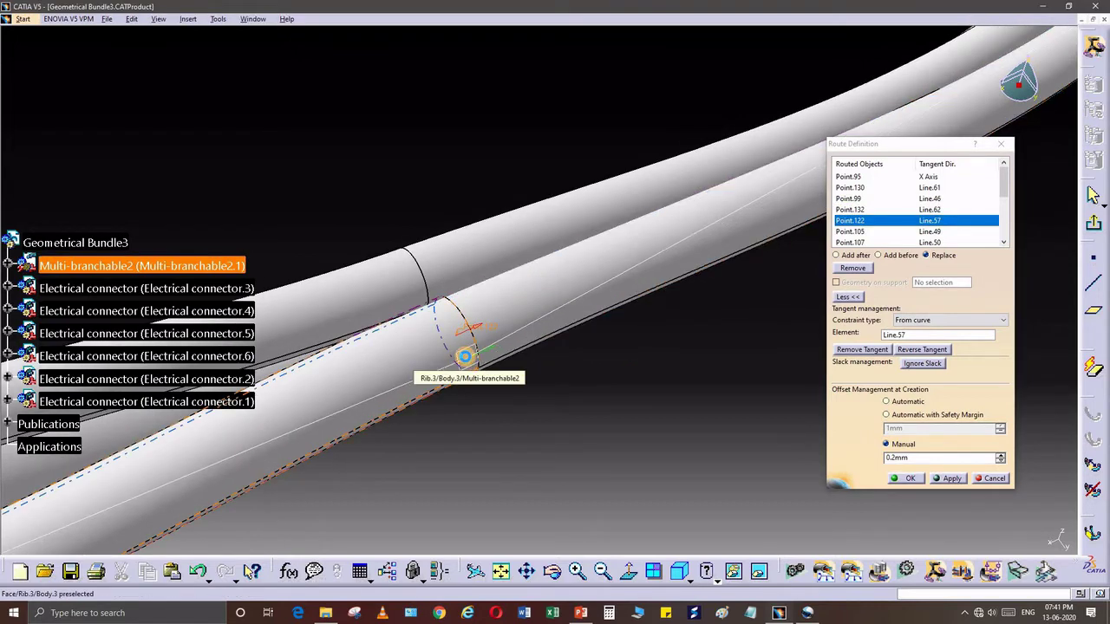
{"action": "left_click", "coordinate": [466, 362]}
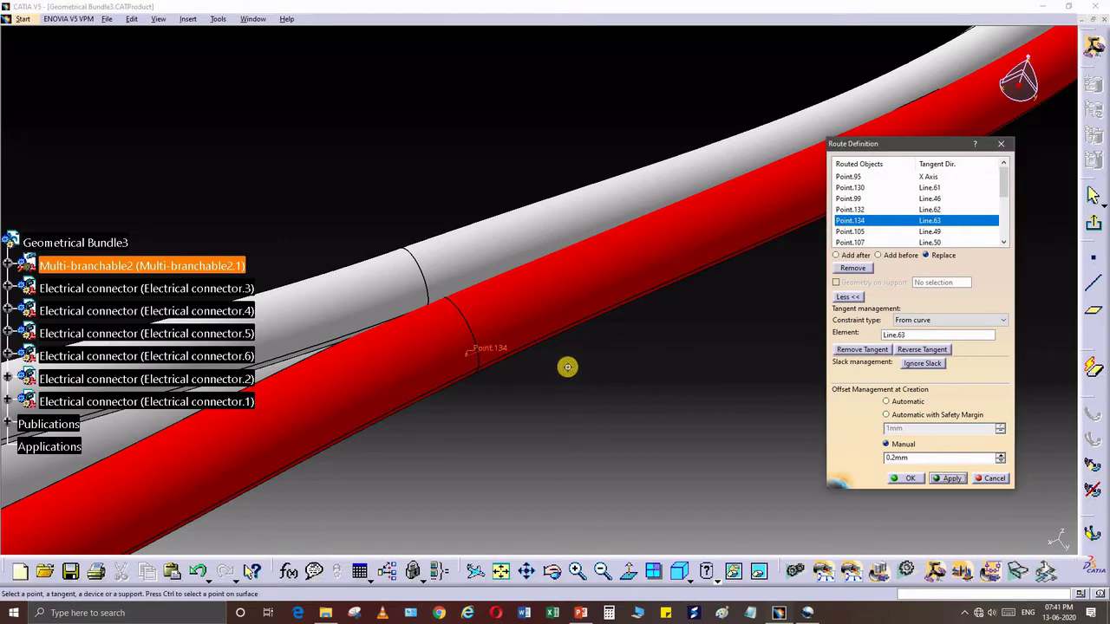
Replace route point Point.109 with a new surface point at the 0.2 mm offset, and apply the route
{"action": "middle_click_drag", "start_coordinate": [598, 382], "coordinate": [668, 247]}
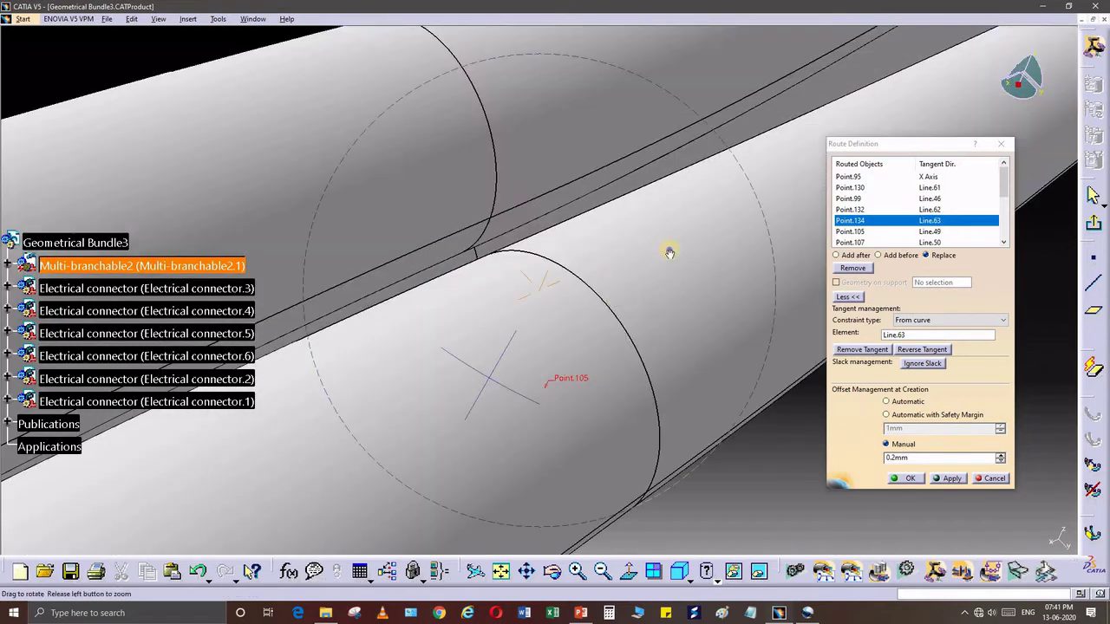
{"action": "middle_click_drag", "start_coordinate": [503, 312], "coordinate": [548, 352]}
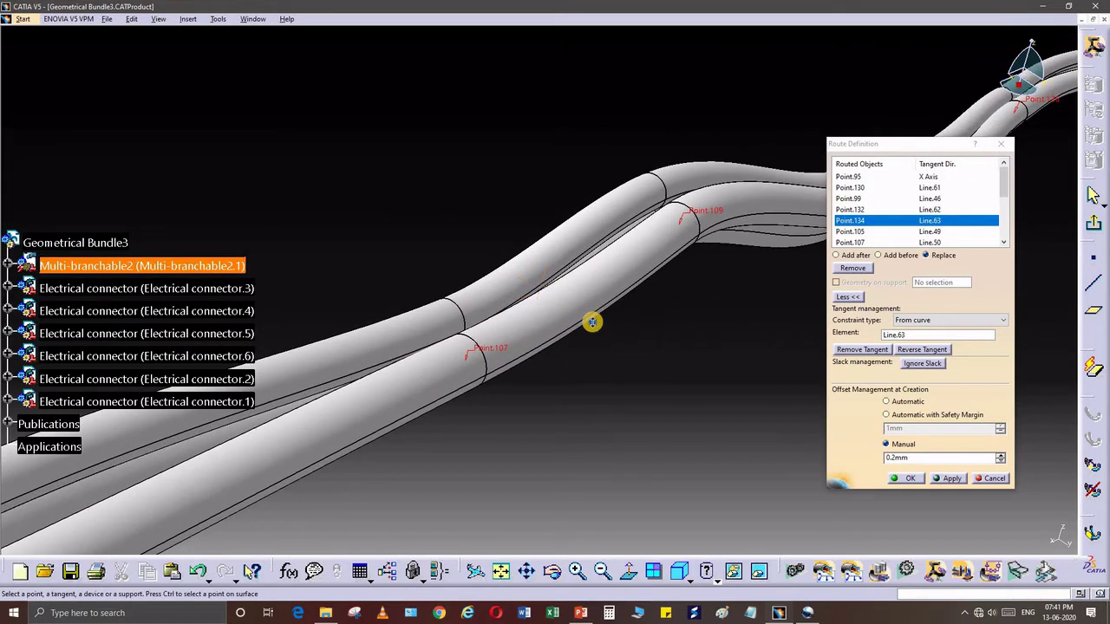
{"action": "middle_click_drag", "start_coordinate": [557, 373], "coordinate": [502, 382]}
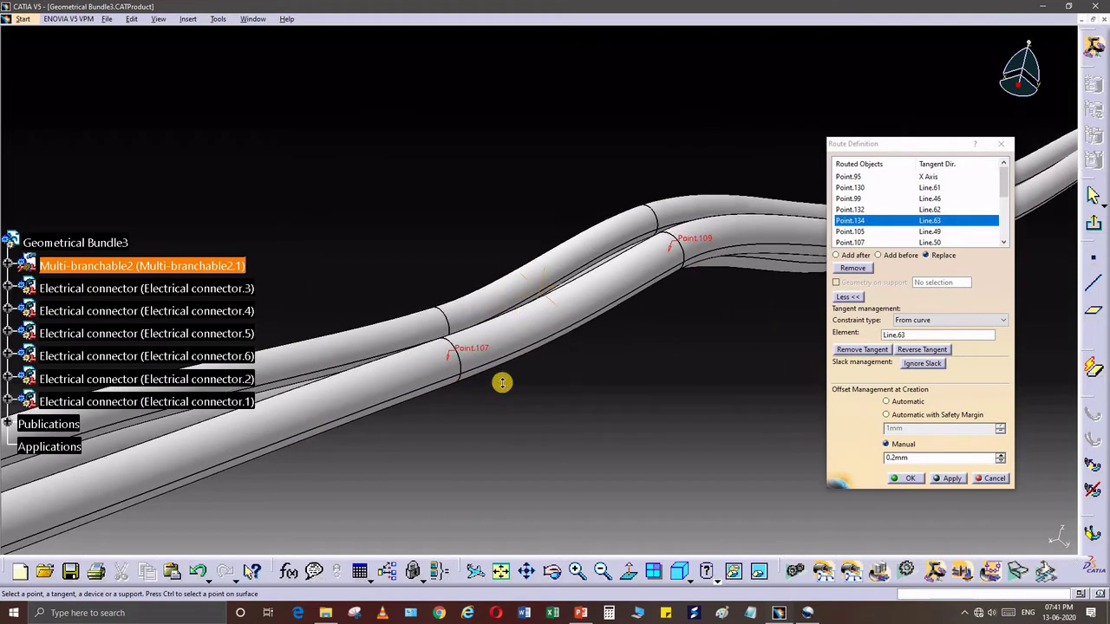
{"action": "middle_click_drag", "start_coordinate": [566, 346], "coordinate": [512, 389]}
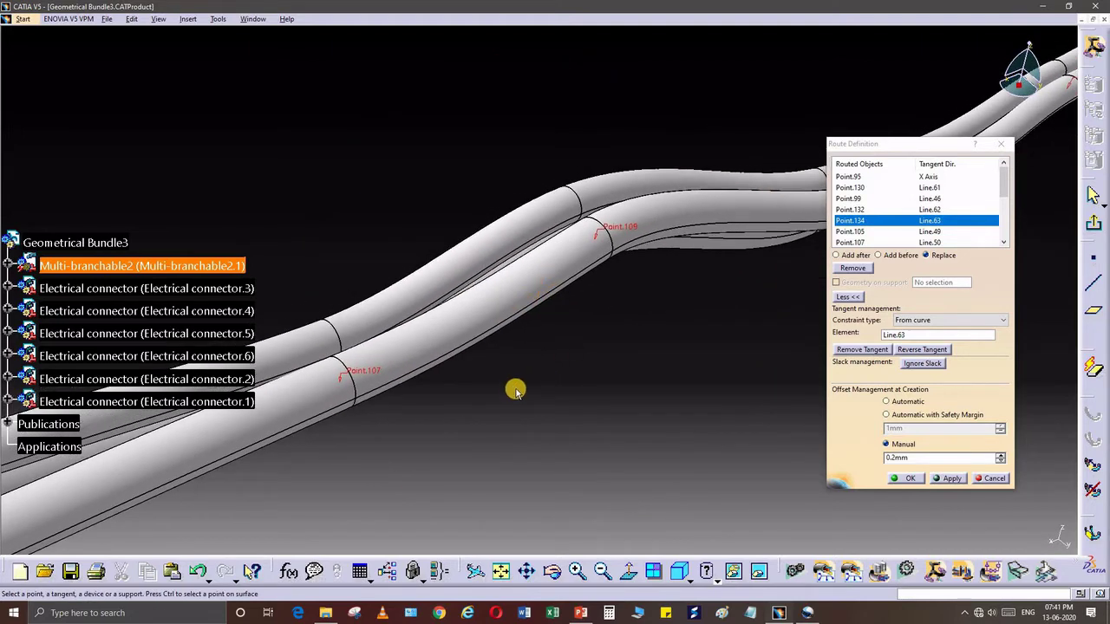
{"action": "middle_click_drag", "start_coordinate": [499, 417], "coordinate": [548, 328]}
{"action": "middle_click", "coordinate": [554, 320]}
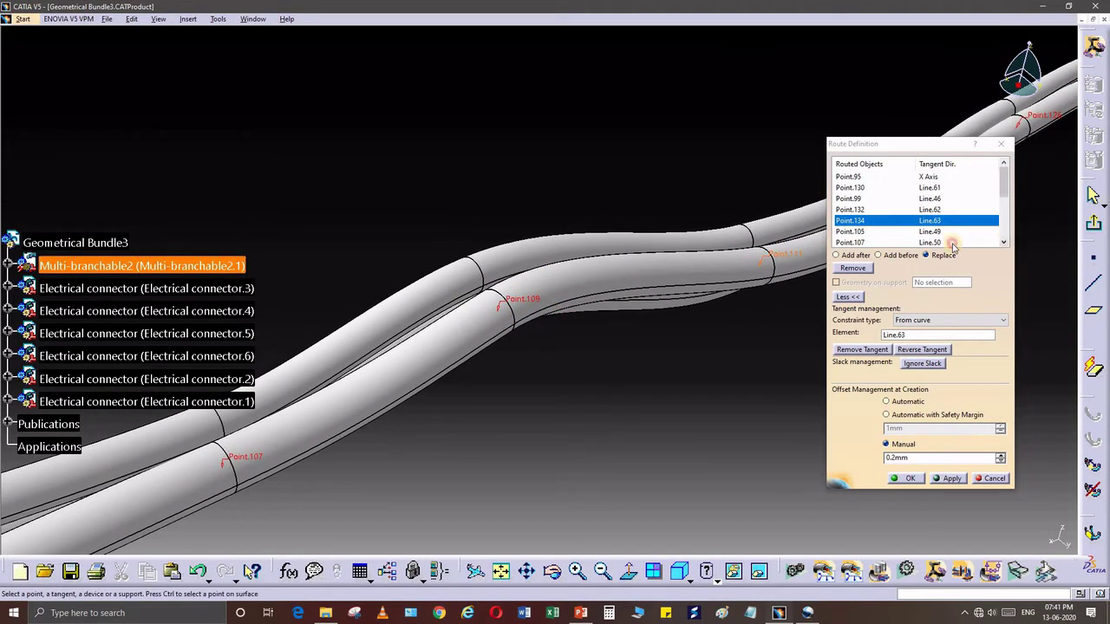
{"action": "triple_click", "coordinate": [1004, 244]}
{"action": "left_click", "coordinate": [880, 222]}
{"action": "middle_click_drag", "start_coordinate": [471, 395], "coordinate": [540, 391]}
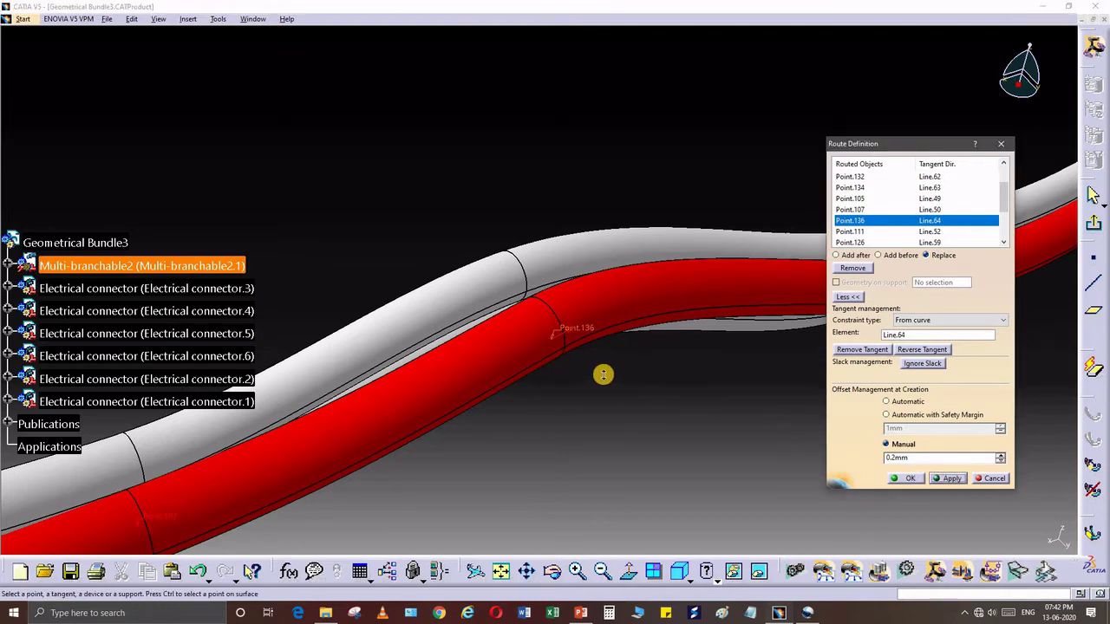
Replace route point Point.126 with a new point on the segment surface at the 0.2 mm offset, and apply the route
{"action": "middle_click_drag", "start_coordinate": [339, 477], "coordinate": [443, 414]}
{"action": "middle_click_drag", "start_coordinate": [695, 348], "coordinate": [809, 270]}
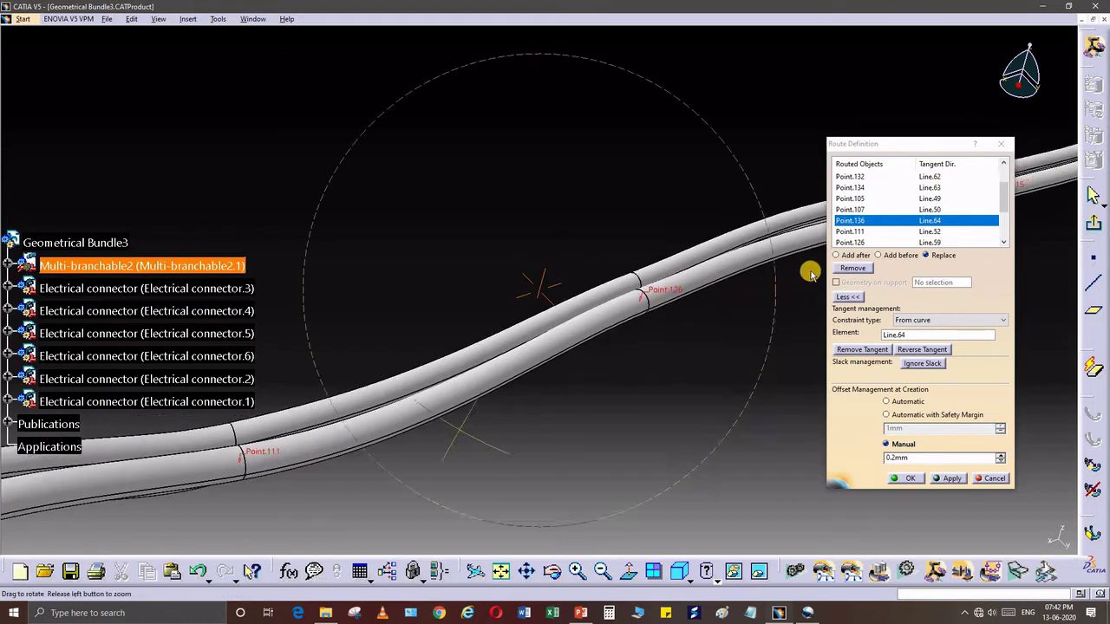
{"action": "left_click", "coordinate": [892, 231]}
{"action": "left_click", "coordinate": [866, 241]}
{"action": "middle_click_drag", "start_coordinate": [616, 351], "coordinate": [489, 386]}
{"action": "scroll", "coordinate": [491, 387], "scroll_direction": "up", "scroll_amount": 1}
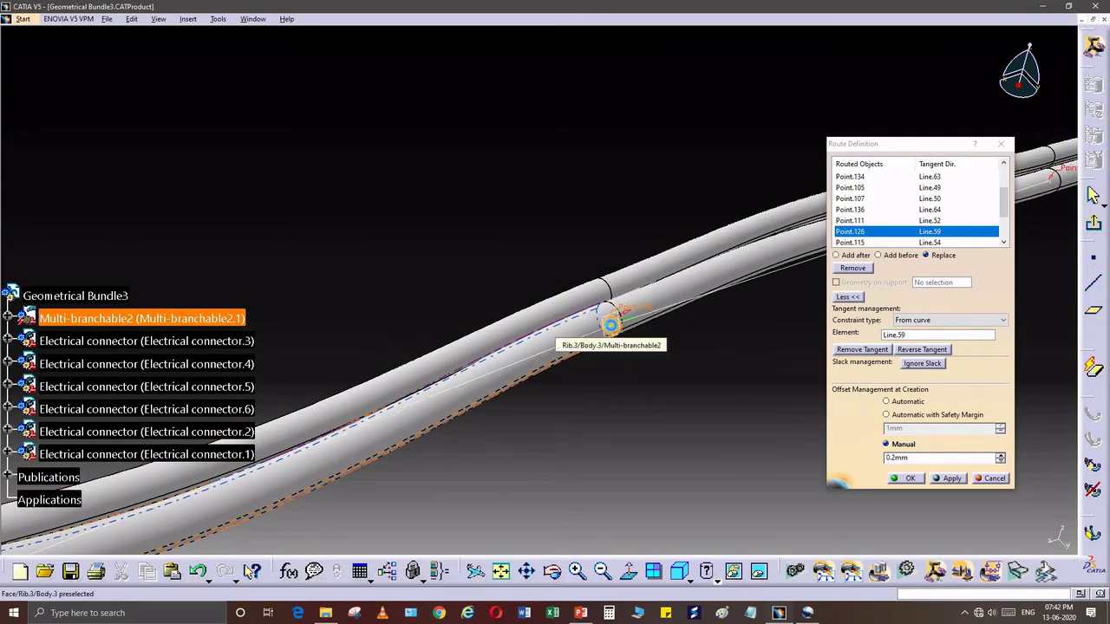
{"action": "left_click", "coordinate": [611, 326]}
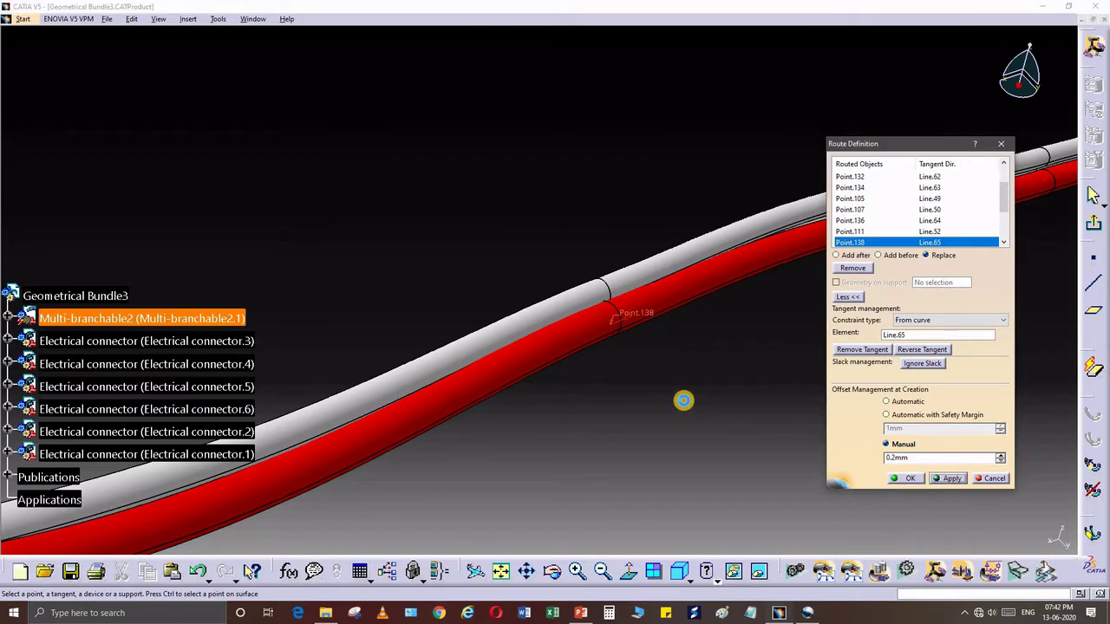
Replace route point Point.128 with a new surface point, using the automatic offset with a 1 mm safety margin
{"action": "middle_click_drag", "start_coordinate": [662, 384], "coordinate": [665, 378]}
{"action": "middle_click_drag", "start_coordinate": [508, 395], "coordinate": [505, 344]}
{"action": "middle_click_drag", "start_coordinate": [340, 447], "coordinate": [485, 385]}
{"action": "middle_click_drag", "start_coordinate": [654, 339], "coordinate": [454, 379]}
{"action": "mouse_move", "coordinate": [702, 248]}
{"action": "middle_mouse_down"}
{"action": "mouse_move", "coordinate": [623, 278]}
{"action": "mouse_move", "coordinate": [597, 307]}
{"action": "mouse_move", "coordinate": [712, 270]}
{"action": "middle_mouse_up"}
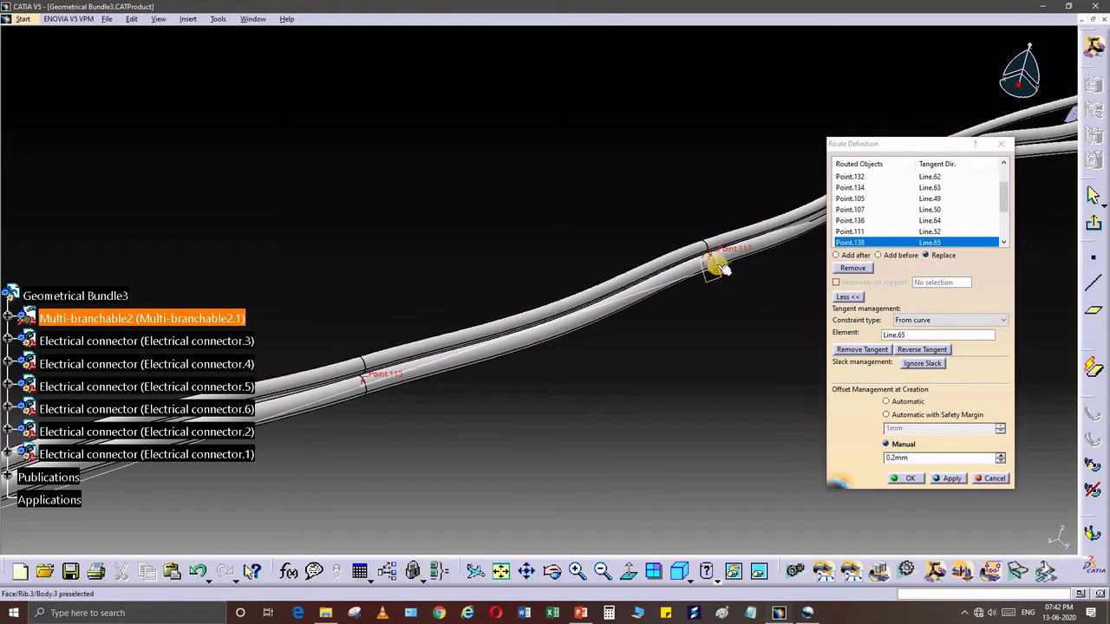
{"action": "middle_click_drag", "start_coordinate": [633, 304], "coordinate": [409, 386], "text": "ctrl"}
{"action": "mouse_move", "coordinate": [522, 349]}
{"action": "middle_mouse_down"}
{"action": "mouse_move", "coordinate": [587, 346]}
{"action": "mouse_move", "coordinate": [563, 319]}
{"action": "mouse_move", "coordinate": [563, 384]}
{"action": "mouse_move", "coordinate": [586, 300]}
{"action": "mouse_move", "coordinate": [595, 309]}
{"action": "mouse_move", "coordinate": [484, 368]}
{"action": "mouse_move", "coordinate": [703, 310]}
{"action": "mouse_move", "coordinate": [543, 339]}
{"action": "mouse_move", "coordinate": [652, 291]}
{"action": "mouse_move", "coordinate": [829, 250]}
{"action": "middle_mouse_up"}
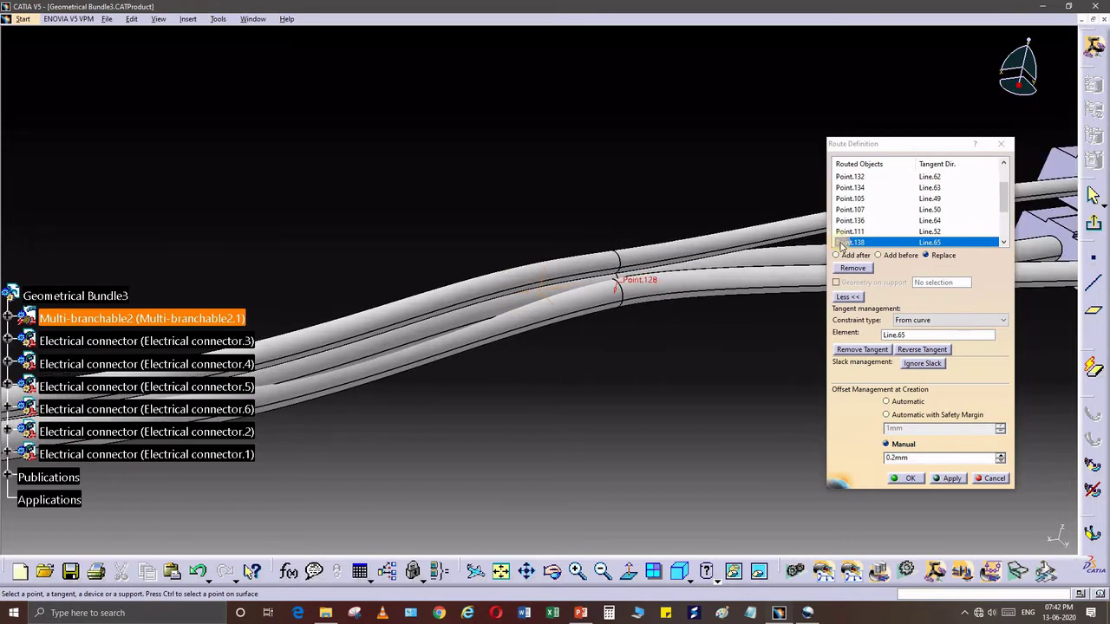
{"action": "left_click", "coordinate": [1004, 243]}
{"action": "left_click", "coordinate": [1004, 244]}
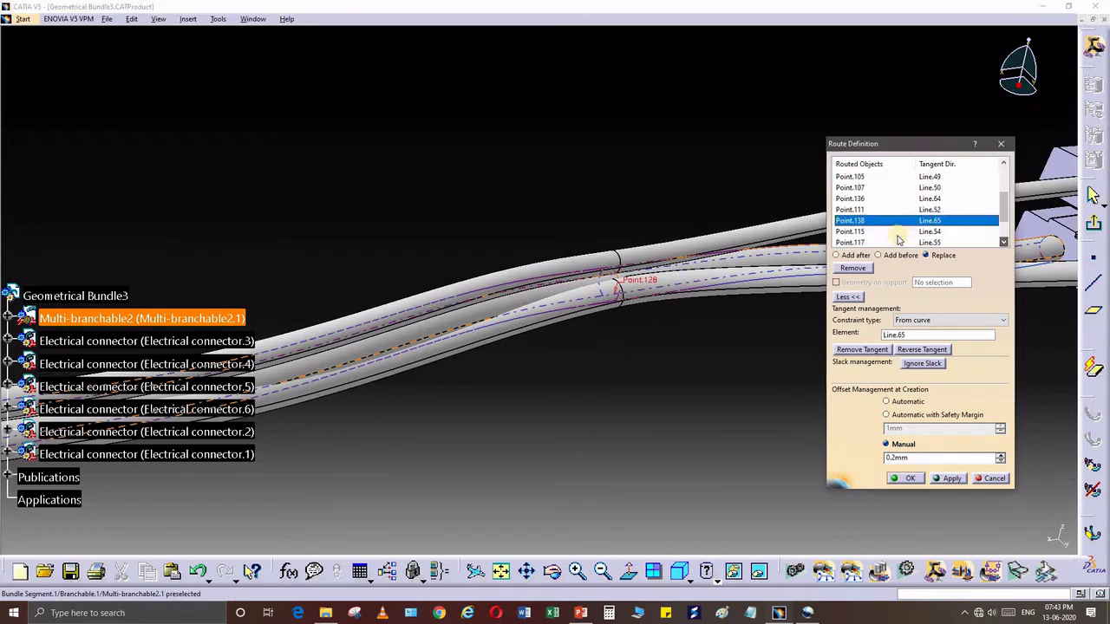
{"action": "left_click", "coordinate": [1005, 246]}
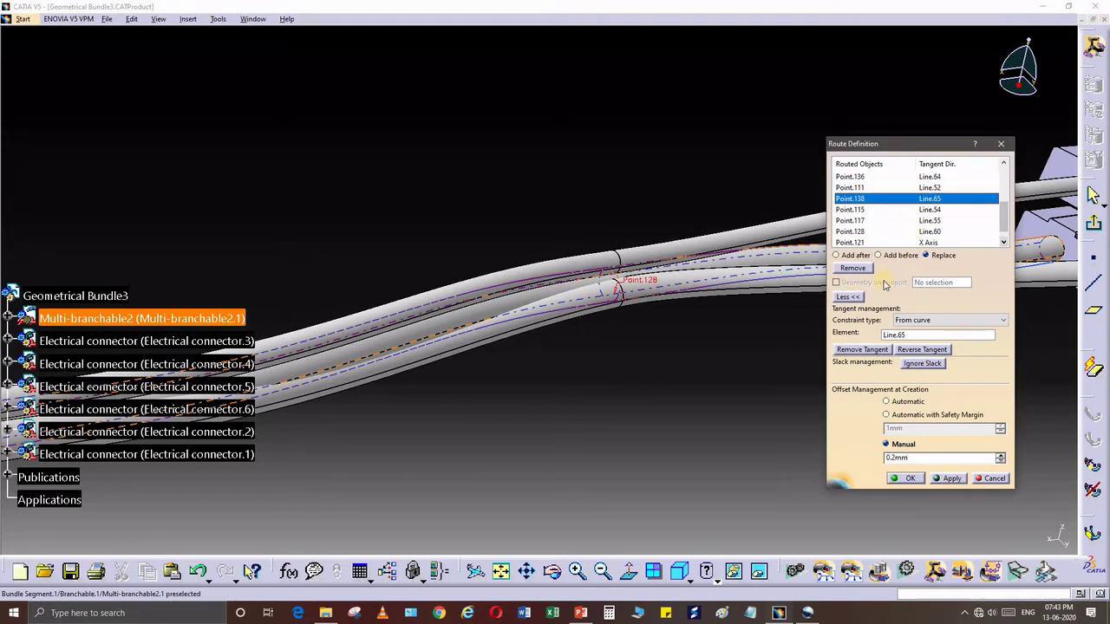
{"action": "left_click", "coordinate": [885, 233]}
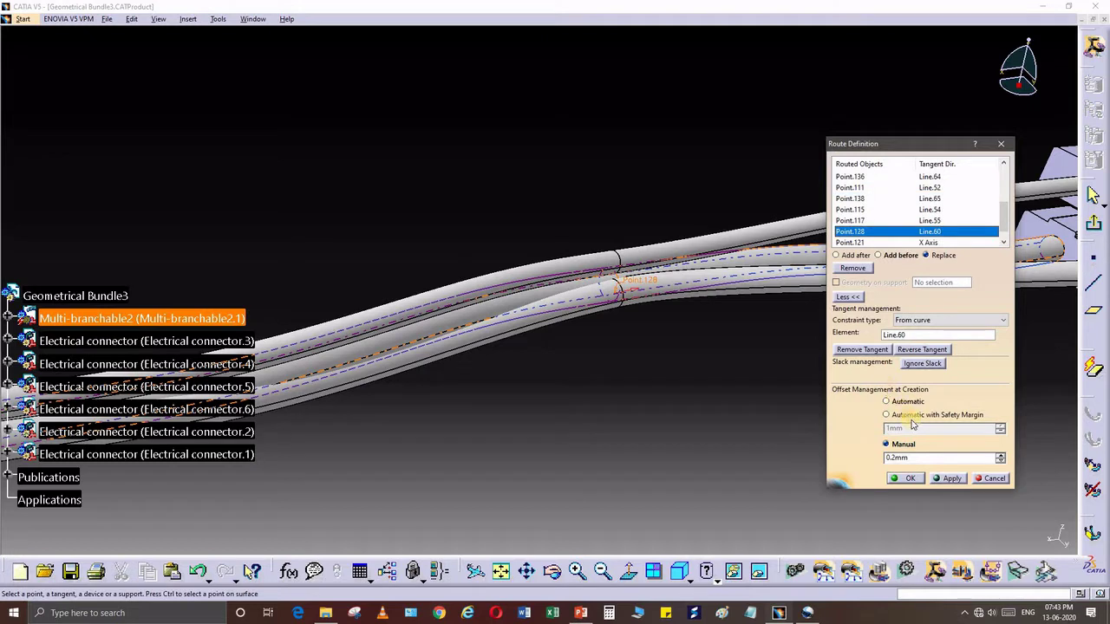
{"action": "left_click", "coordinate": [913, 415]}
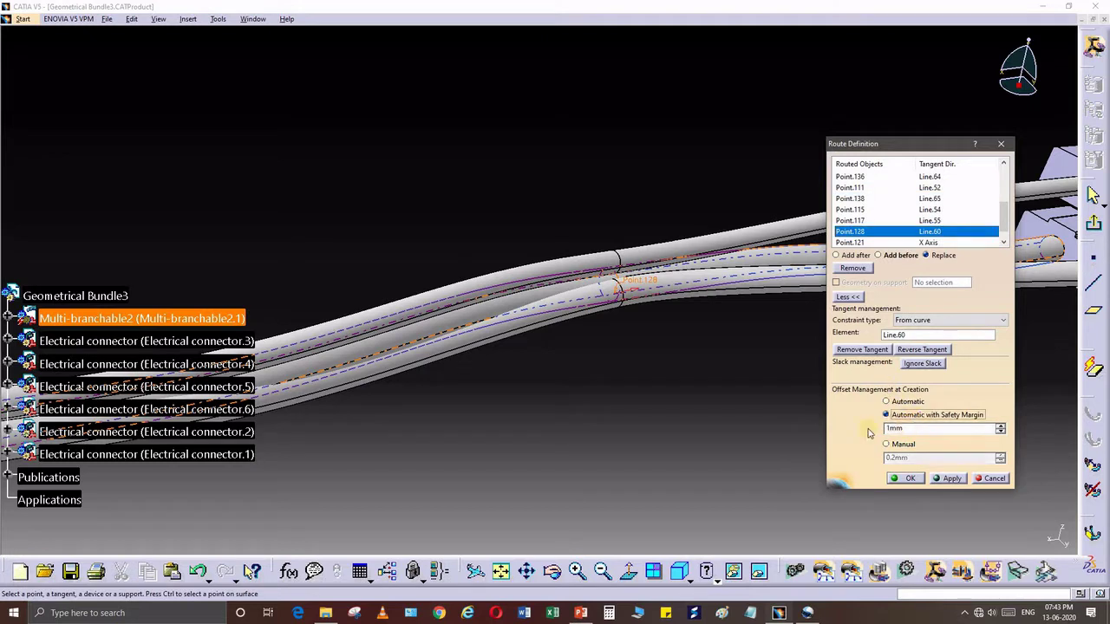
{"action": "left_click", "coordinate": [616, 352]}
{"action": "middle_click_drag", "start_coordinate": [551, 378], "coordinate": [607, 323]}
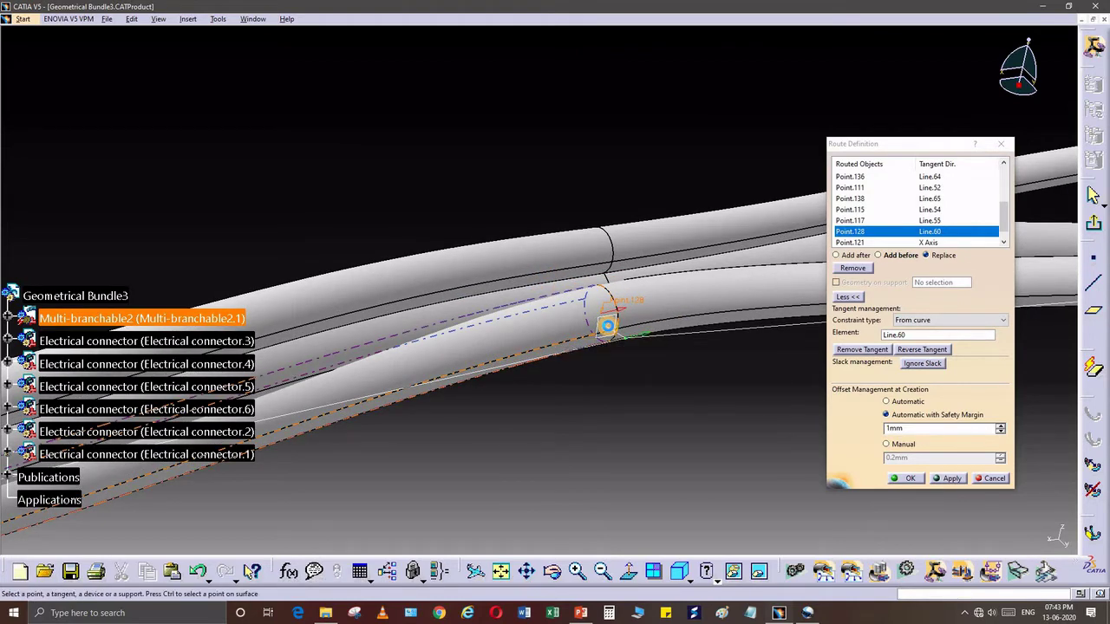
{"action": "left_click", "coordinate": [607, 326]}
Replace route point Point.140 with a point on the neighbouring branch at a manual offset of 0.3 mm, and apply the route
{"action": "middle_click_drag", "start_coordinate": [601, 350], "coordinate": [441, 367]}
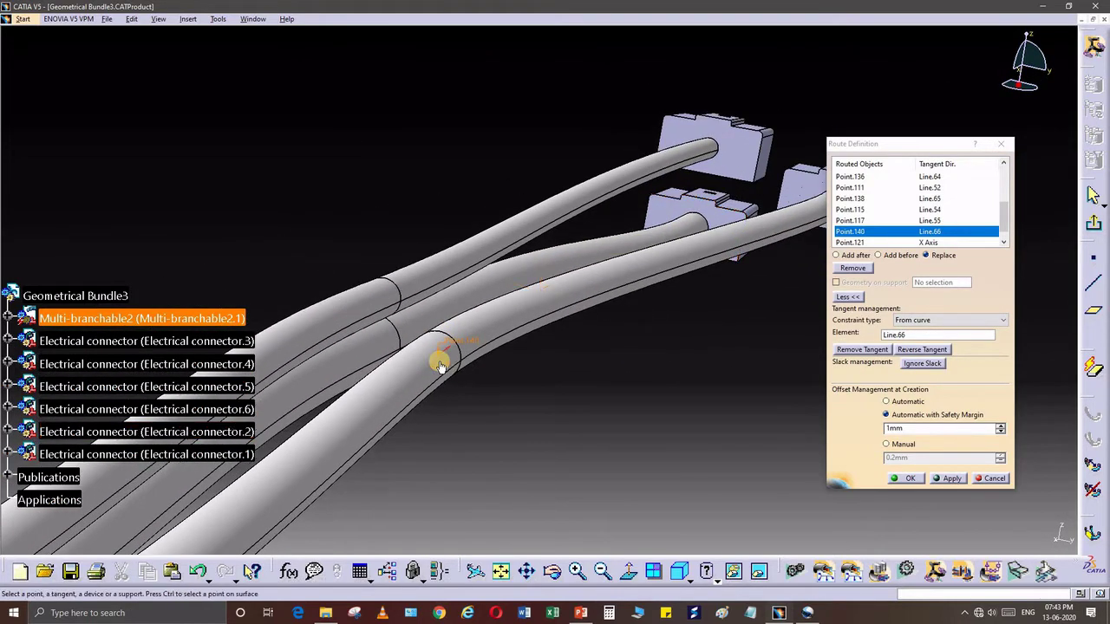
{"action": "middle_click_drag", "start_coordinate": [469, 329], "coordinate": [493, 365]}
{"action": "middle_click_drag", "start_coordinate": [632, 292], "coordinate": [534, 280]}
{"action": "middle_click_drag", "start_coordinate": [655, 183], "coordinate": [917, 412]}
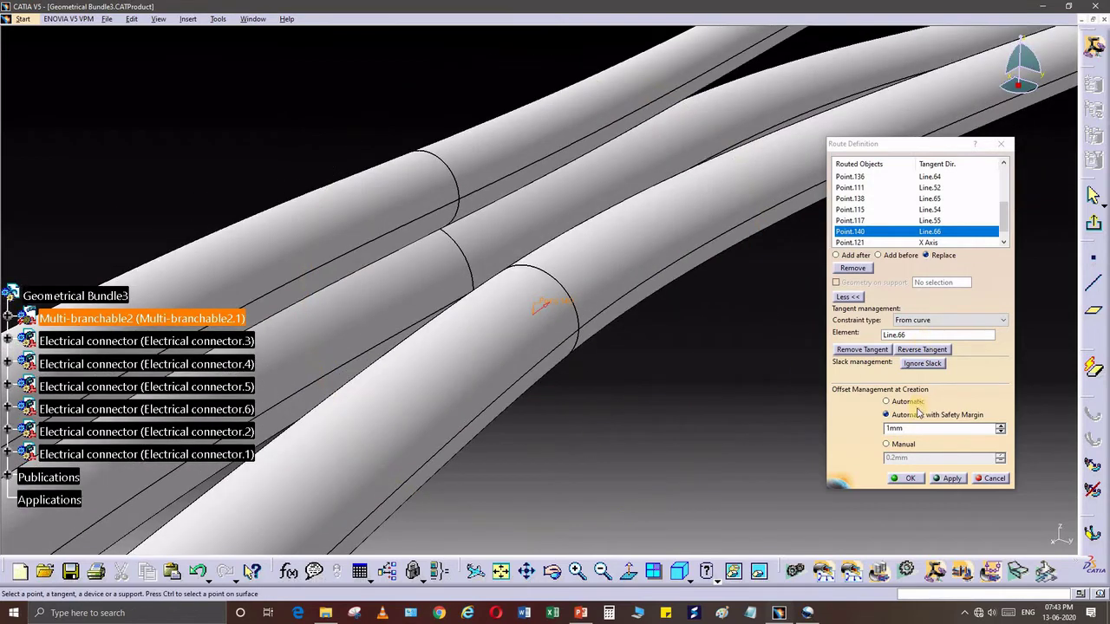
{"action": "left_click", "coordinate": [896, 458]}
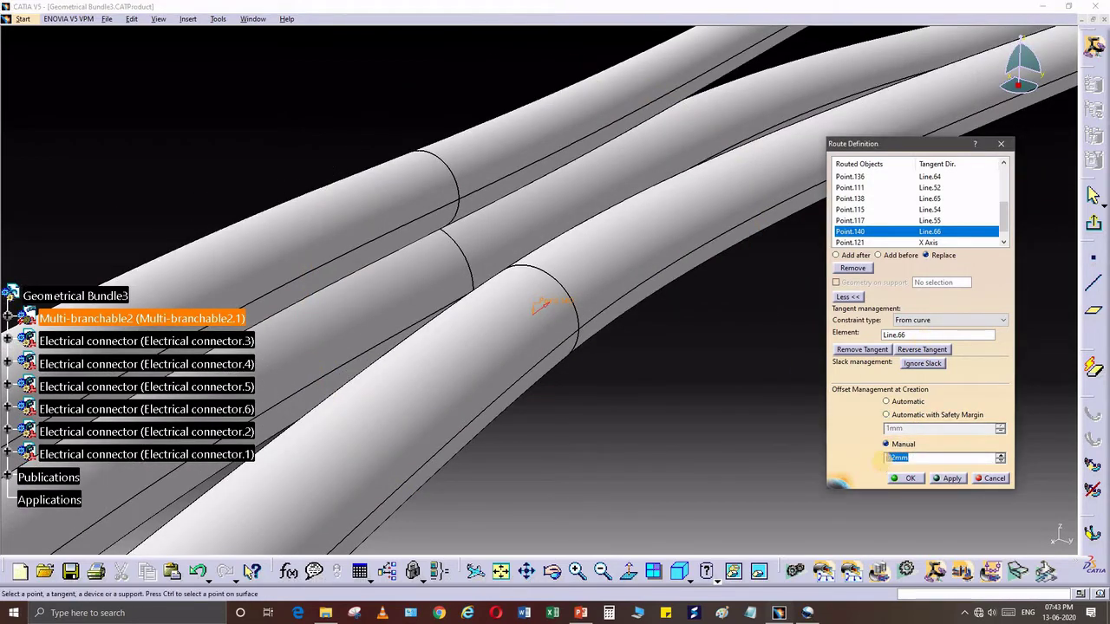
{"action": "middle_click_drag", "start_coordinate": [666, 479], "coordinate": [468, 274]}
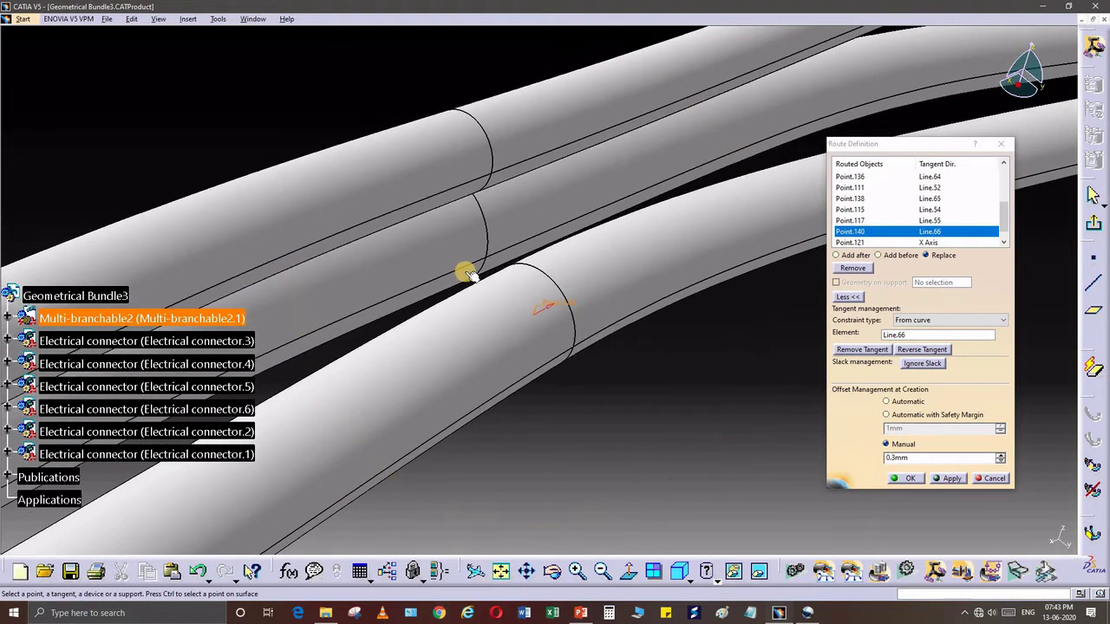
{"action": "left_click", "coordinate": [467, 272]}
{"action": "left_click", "coordinate": [609, 323]}
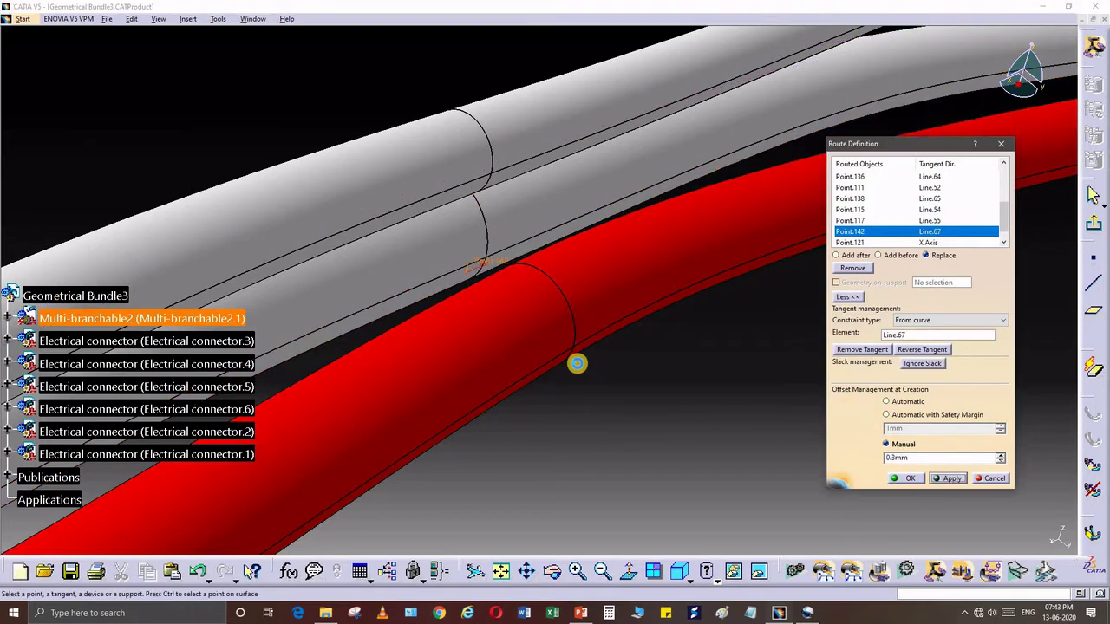
{"action": "middle_click_drag", "start_coordinate": [576, 364], "coordinate": [676, 312]}
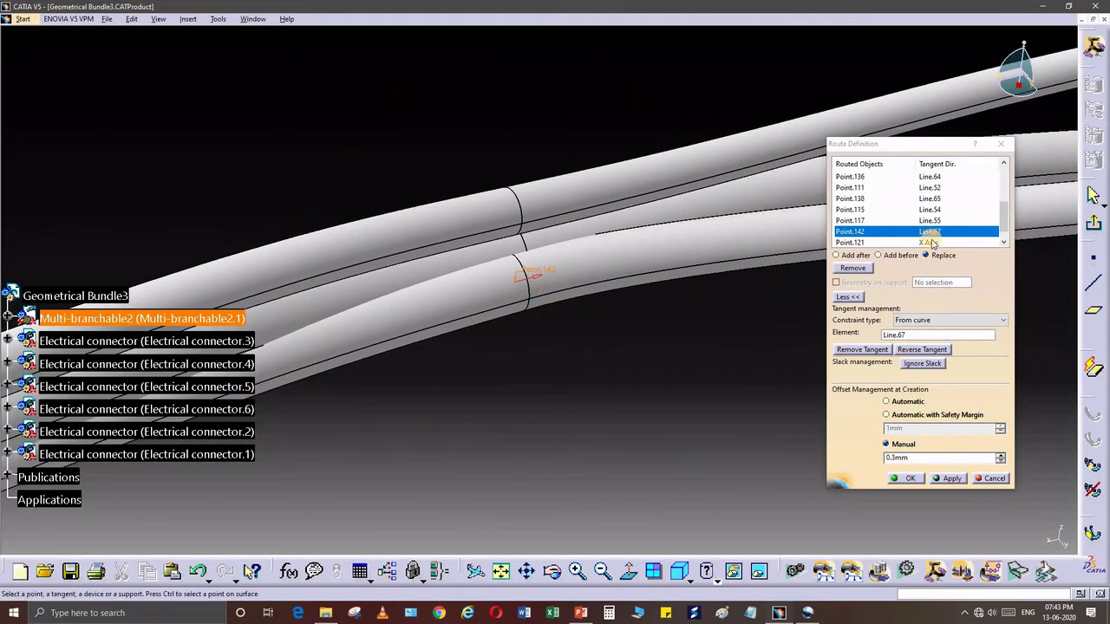